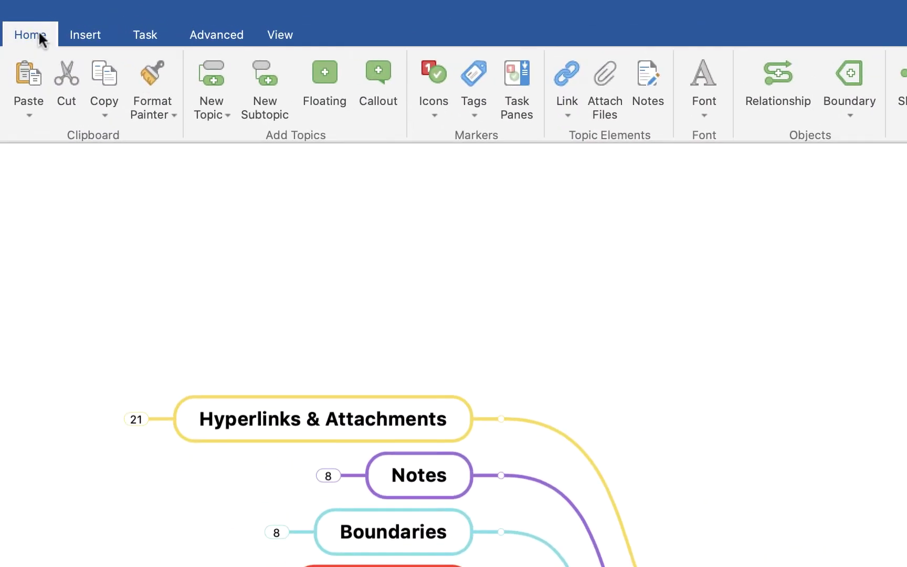
# Show the Task Pane from the Task ribbon beside the map
pyautogui.click(158, 38)
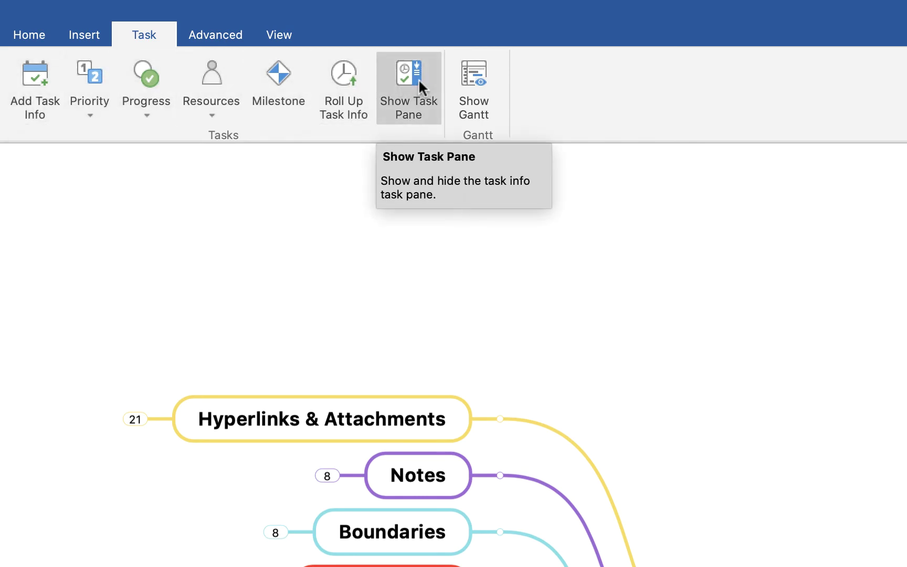
pyautogui.click(419, 81)
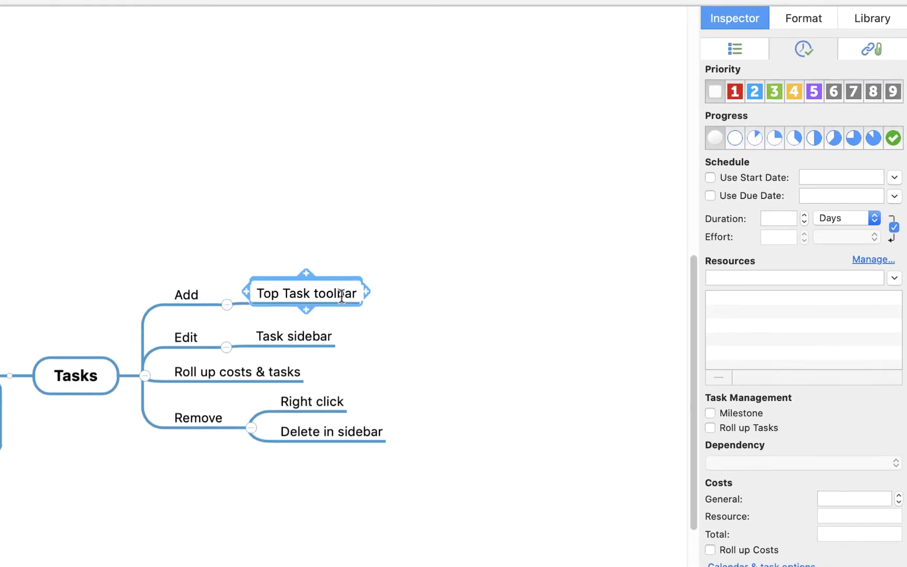
# Add subtopics Task 1, Task 2 and Task 3 under Top Task toolbar
pyautogui.press('Left')
pyautogui.press('Down')
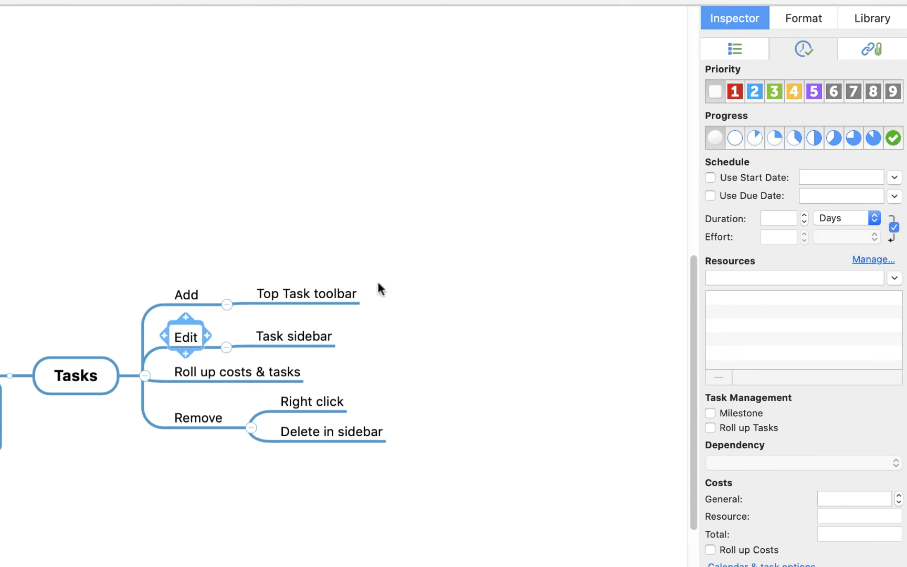
pyautogui.click(337, 290)
pyautogui.press('Tab')
pyautogui.write('Task 1')
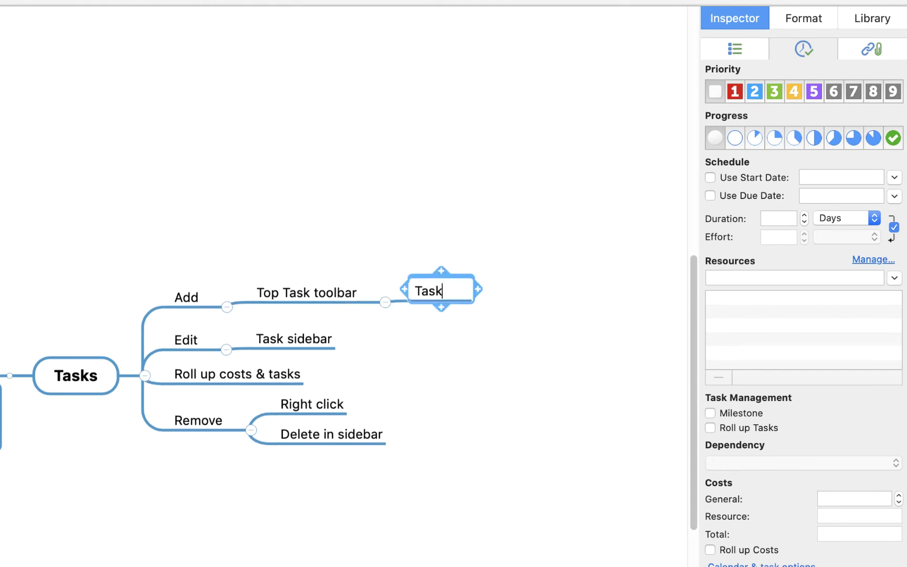
pyautogui.press('Return')
pyautogui.write('Task 2')
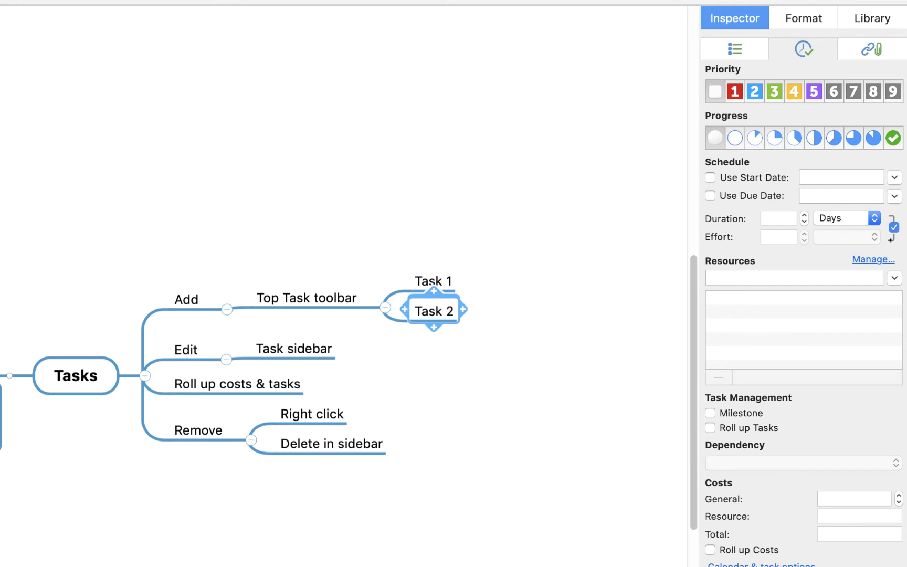
pyautogui.press('Return')
pyautogui.write('Task 3')
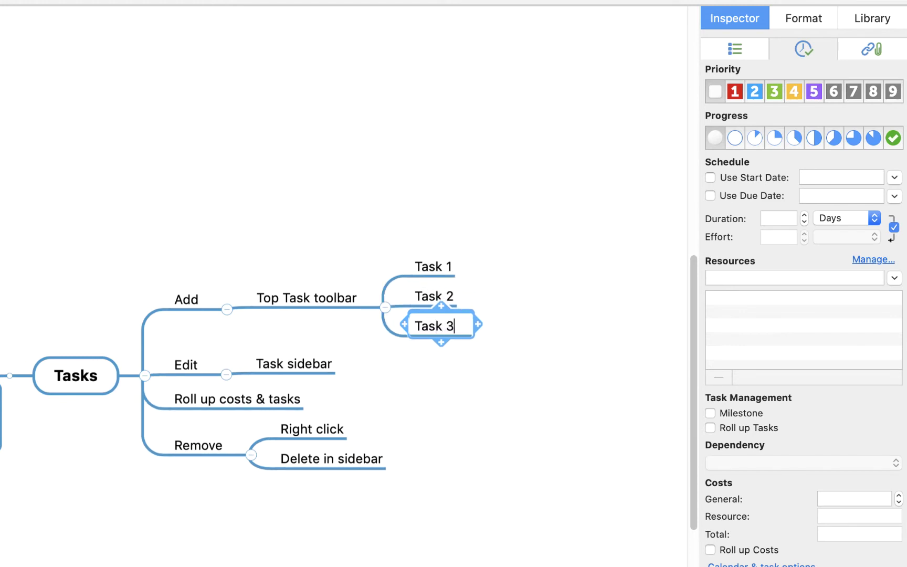
# Schedule Task 1 to start 2 June 2020 and finish 8 June 2020
pyautogui.click(449, 265)
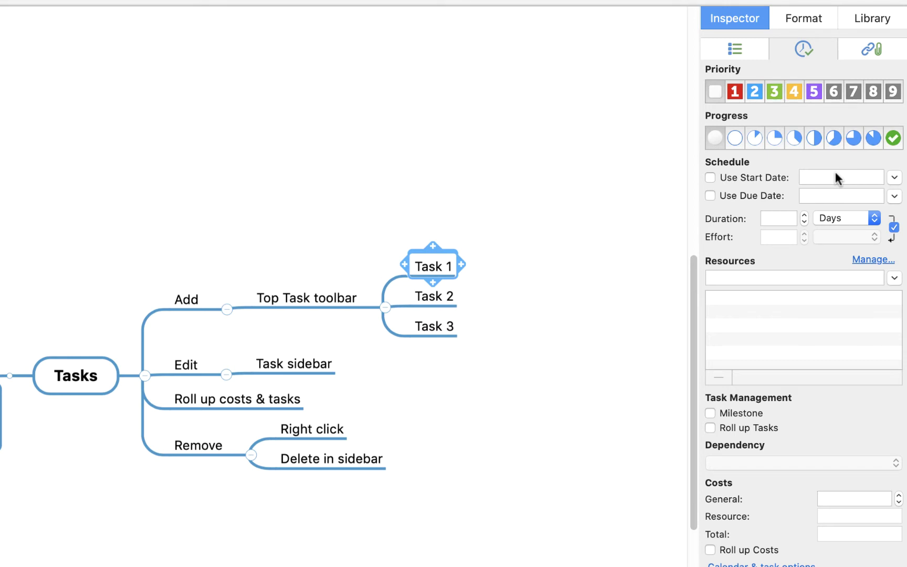
pyautogui.click(894, 178)
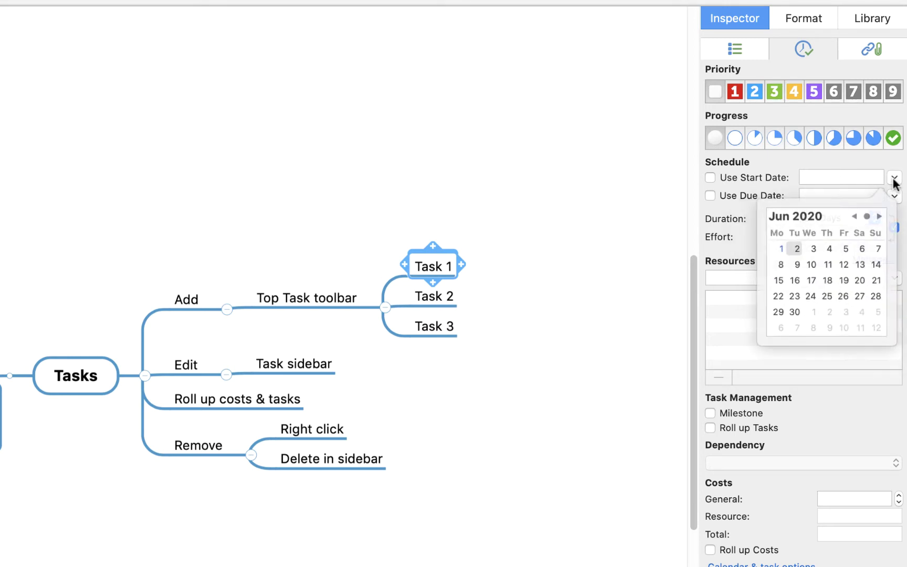
pyautogui.click(797, 247)
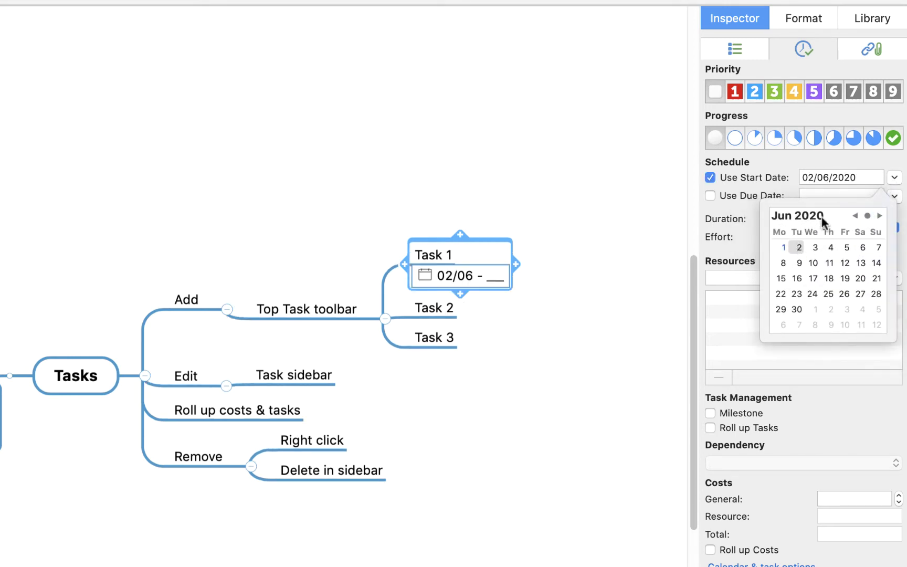
pyautogui.click(819, 186)
pyautogui.click(894, 198)
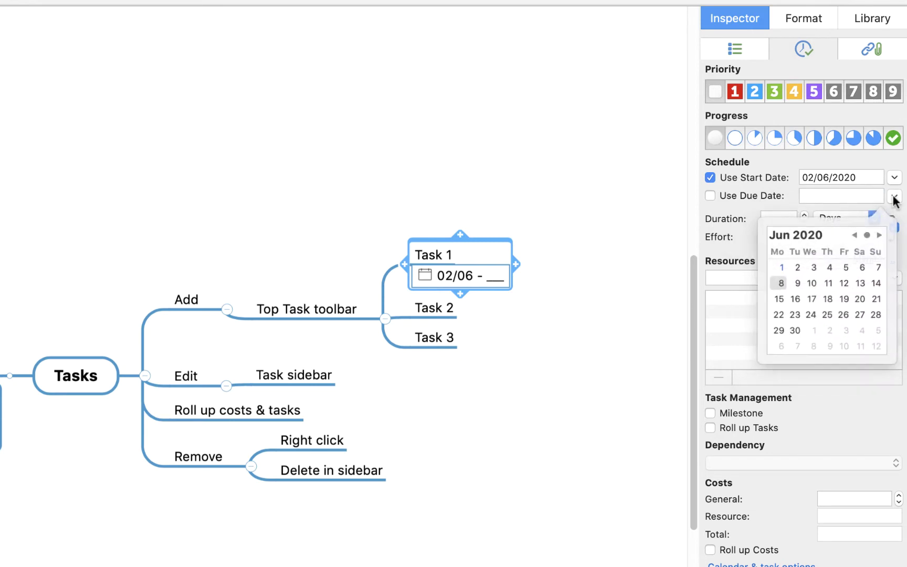
pyautogui.click(781, 282)
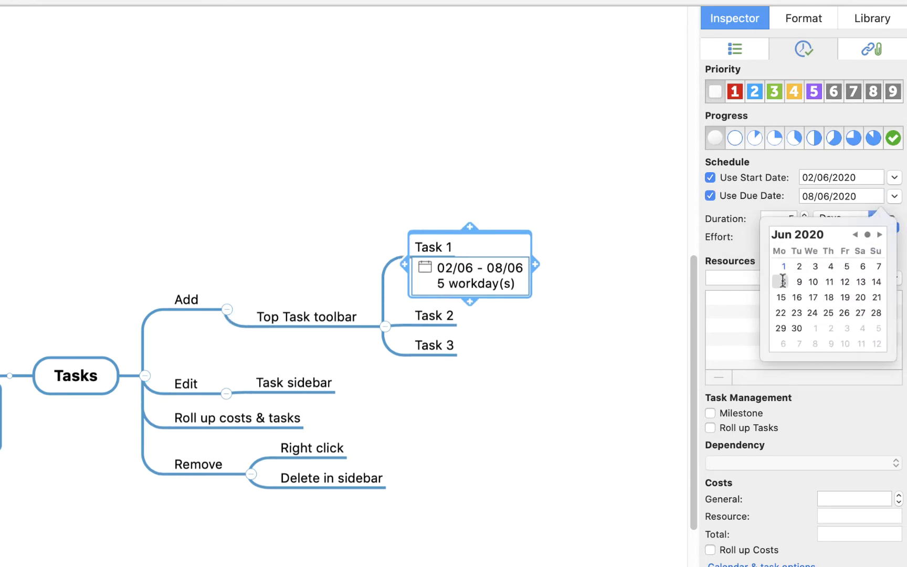
pyautogui.click(580, 311)
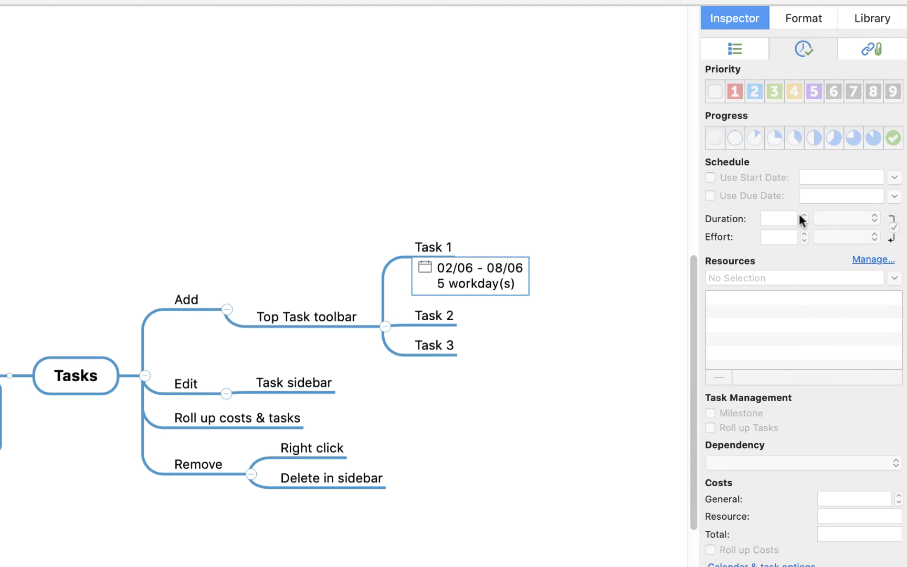
pyautogui.click(495, 283)
pyautogui.click(496, 283)
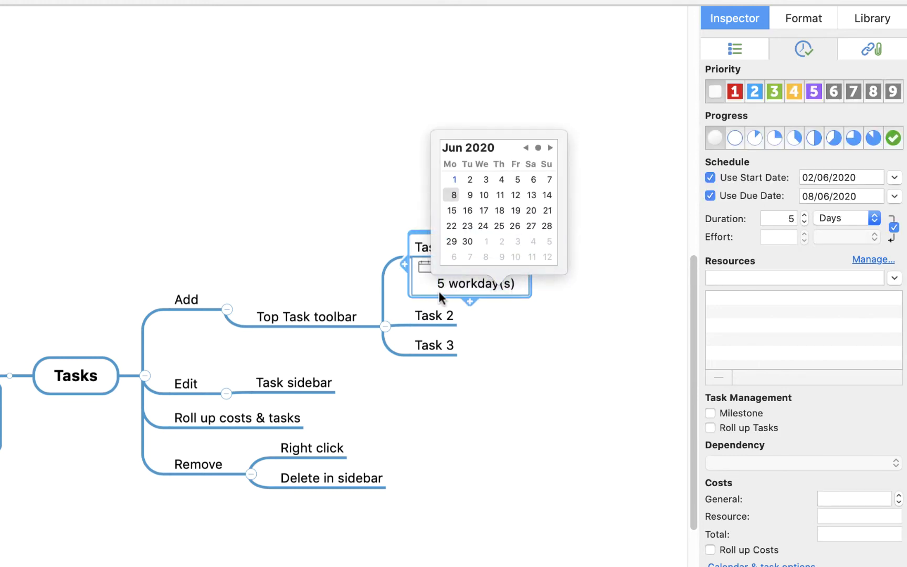
pyautogui.click(423, 284)
pyautogui.click(423, 283)
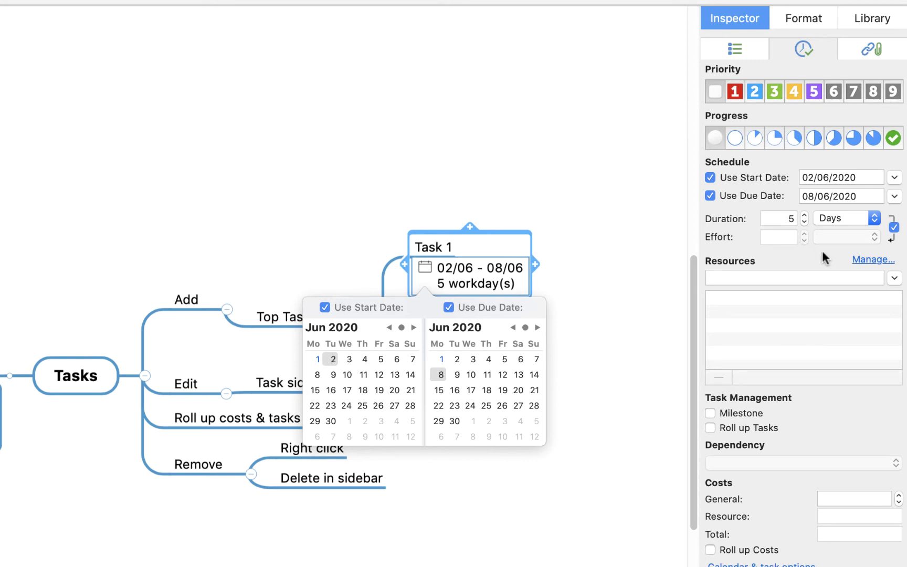
pyautogui.click(866, 278)
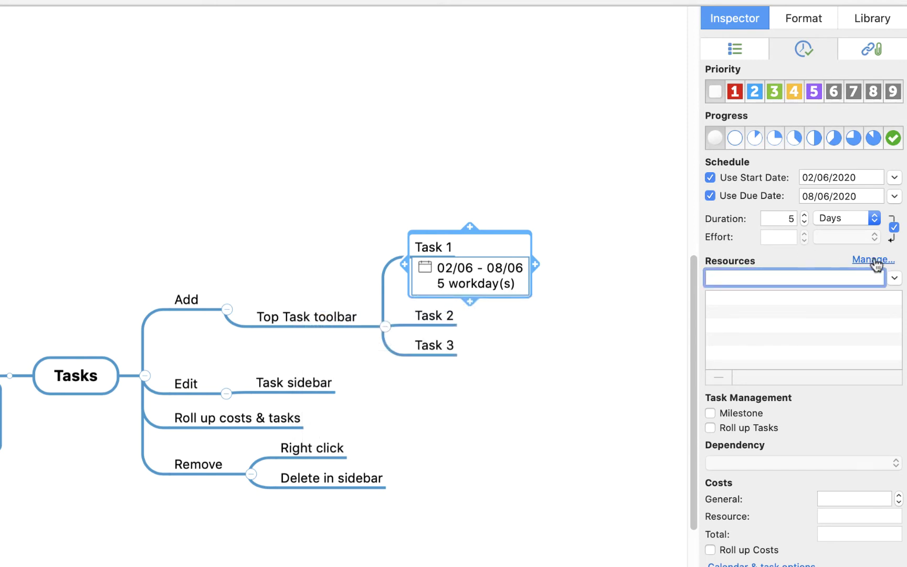
# Check the resource list, then assign the £30-an-hour resource to Task 1 for £1,200.00
pyautogui.click(873, 261)
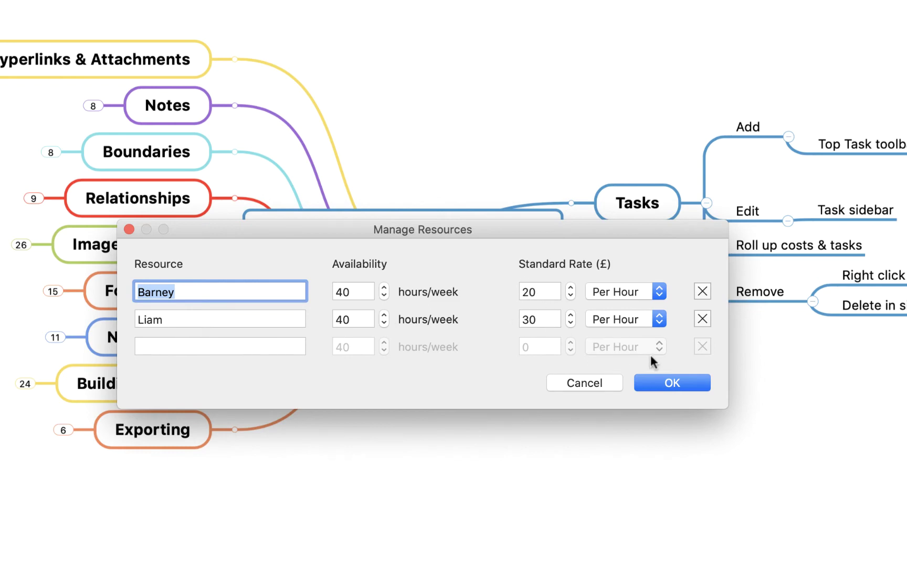
pyautogui.click(660, 382)
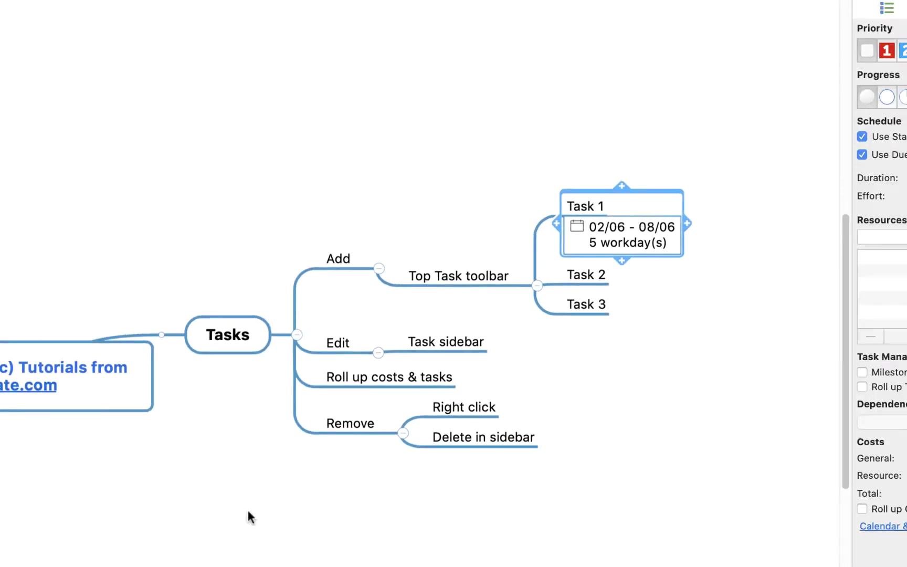
pyautogui.click(895, 286)
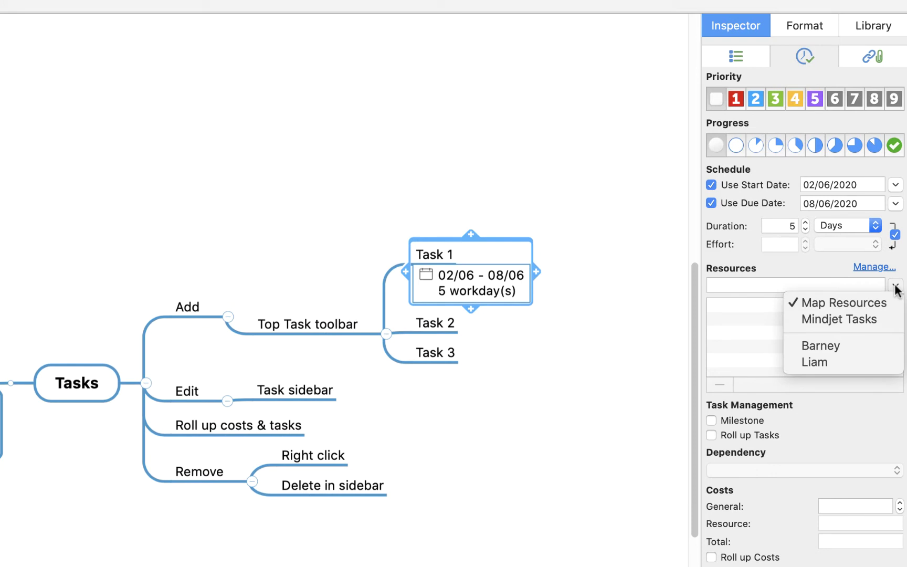
pyautogui.click(825, 360)
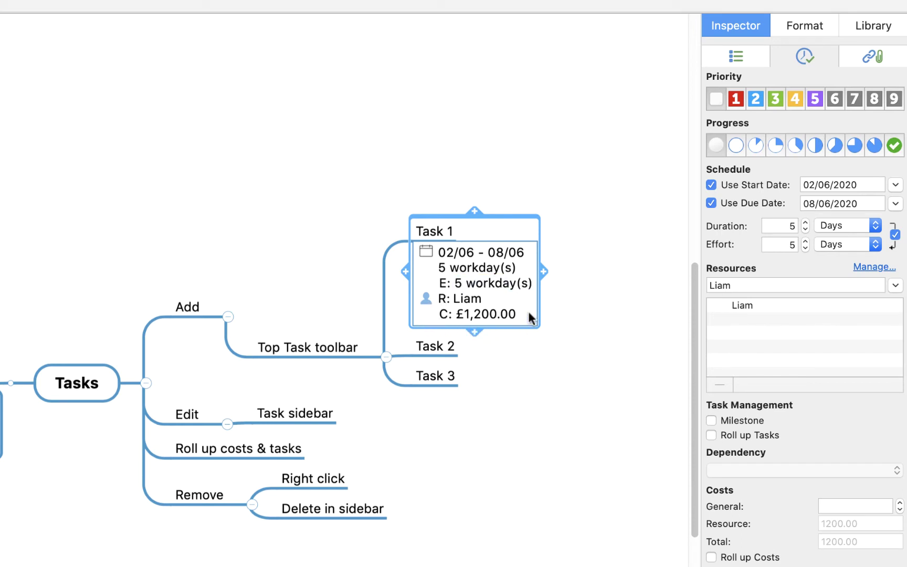
# Schedule Task 2 from 3 June to 5 June
pyautogui.click(438, 346)
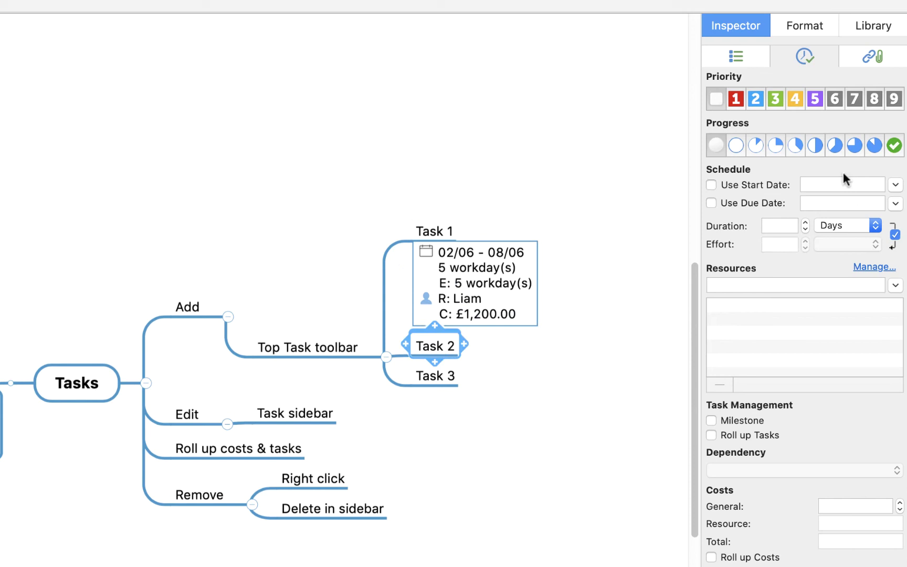
pyautogui.click(894, 184)
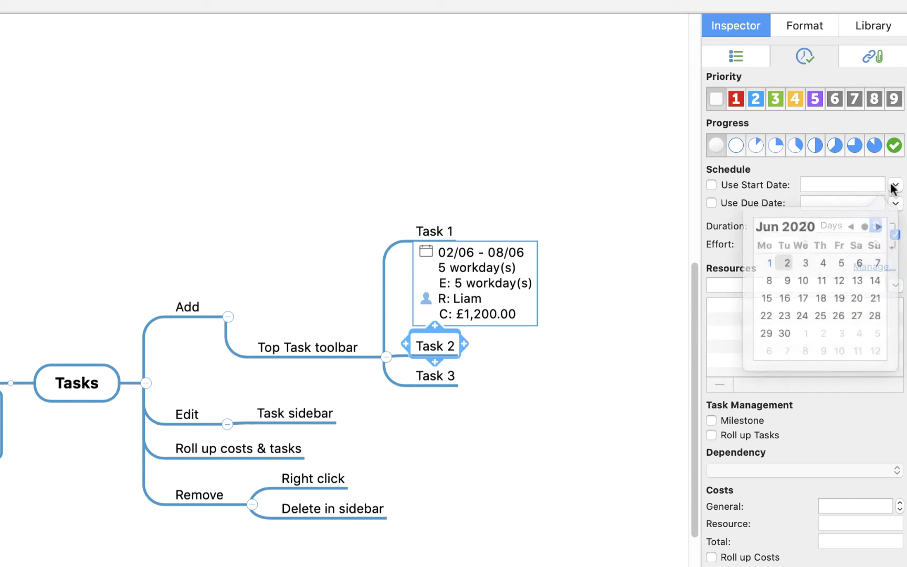
pyautogui.click(817, 256)
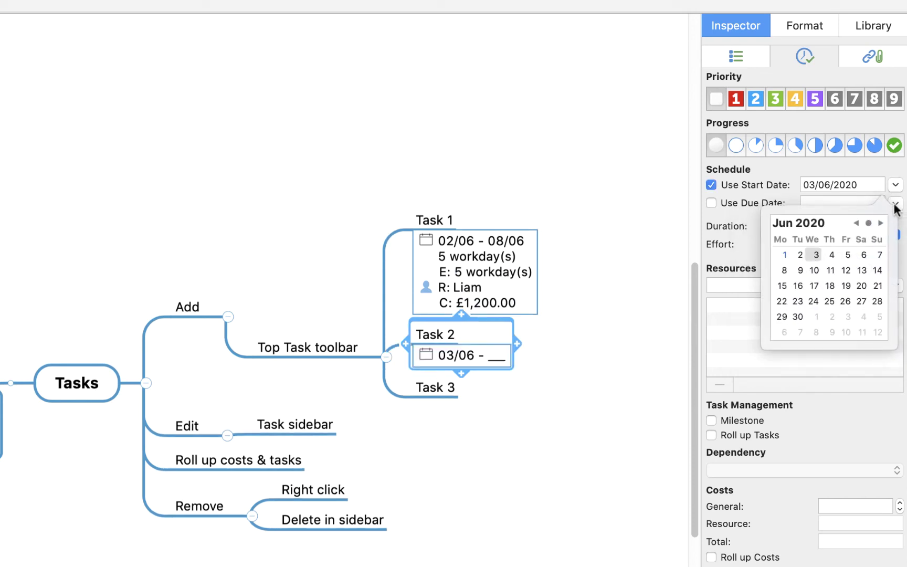
pyautogui.click(865, 203)
pyautogui.click(895, 204)
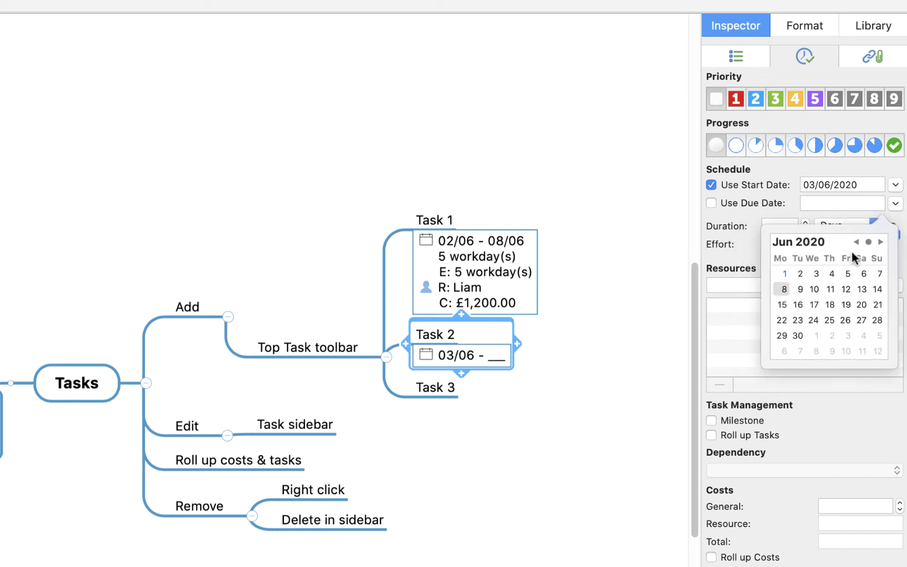
pyautogui.click(848, 274)
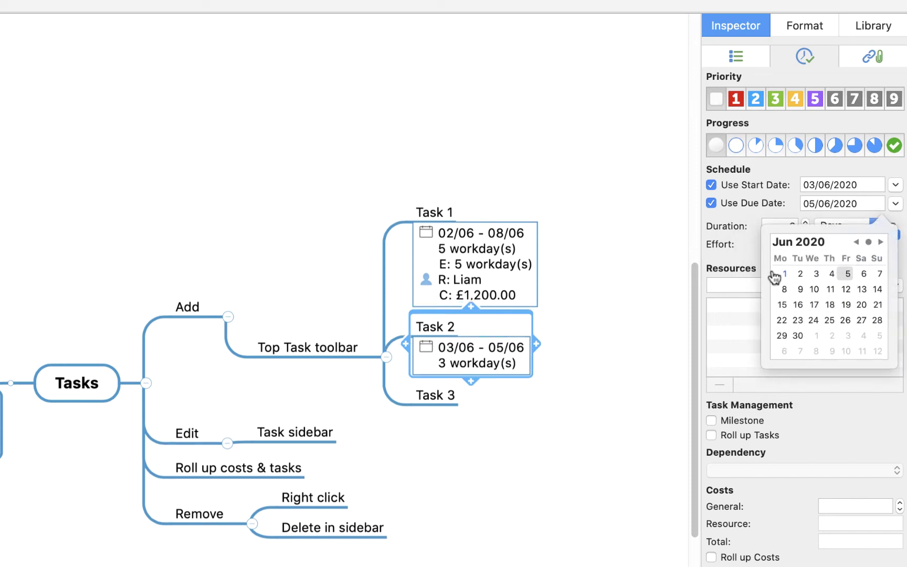
pyautogui.click(751, 261)
# Assign a resource to Task 2, giving it a £480.00 cost
pyautogui.click(895, 287)
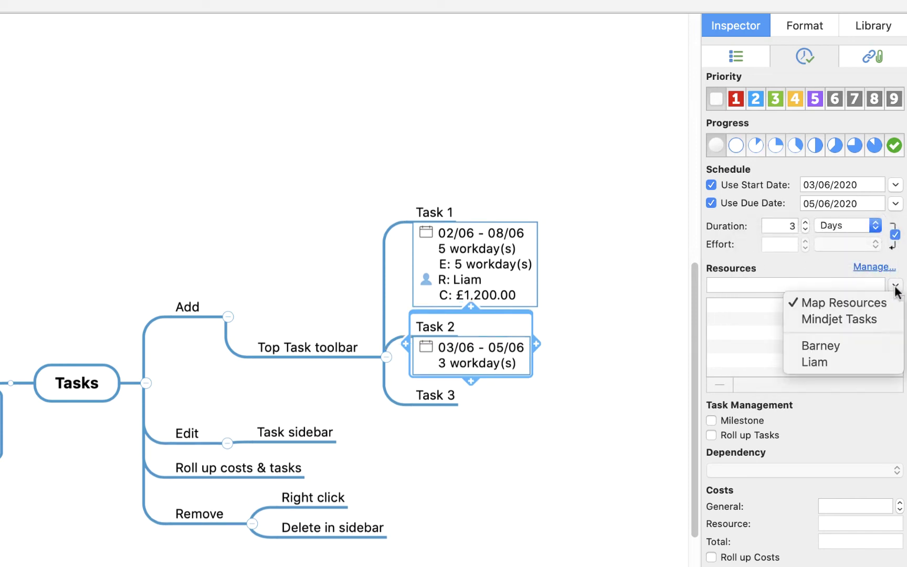
pyautogui.click(835, 342)
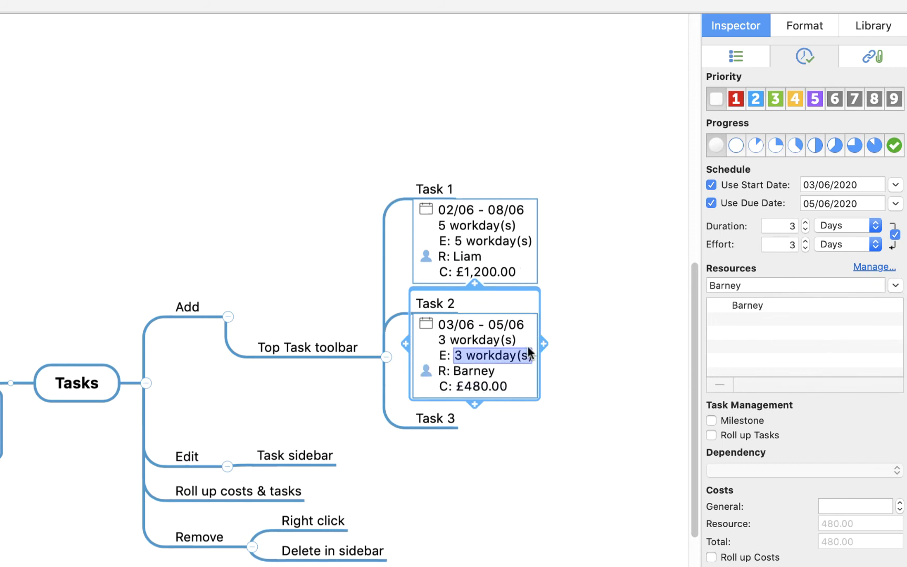
pyautogui.moveTo(525, 395)
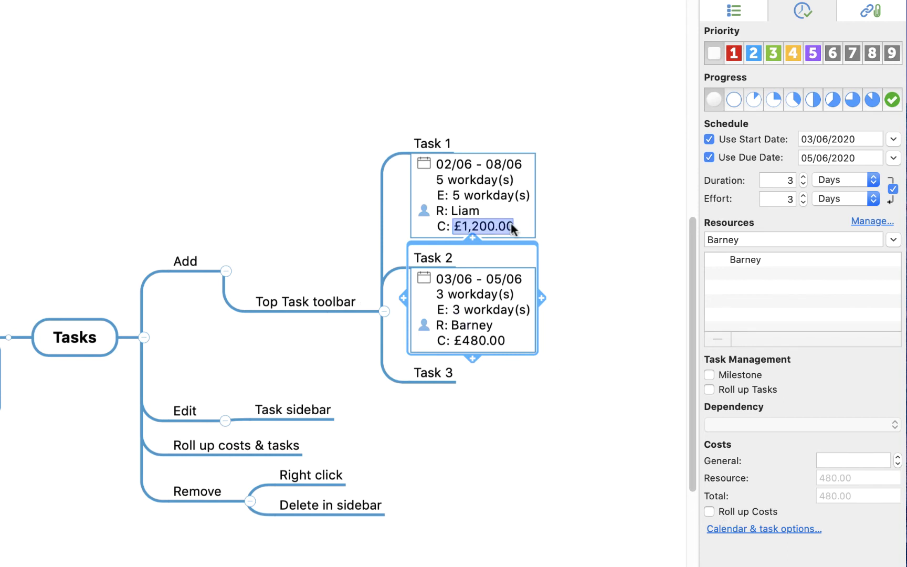
# Enable Roll up Tasks and Roll up Costs on Top Task toolbar, totalling £1,680.00
pyautogui.click(297, 299)
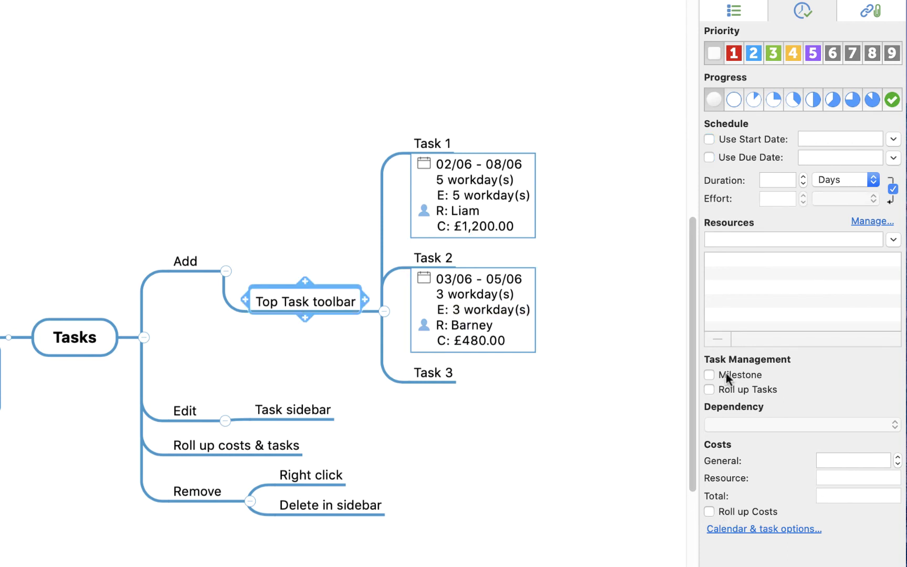
pyautogui.click(708, 389)
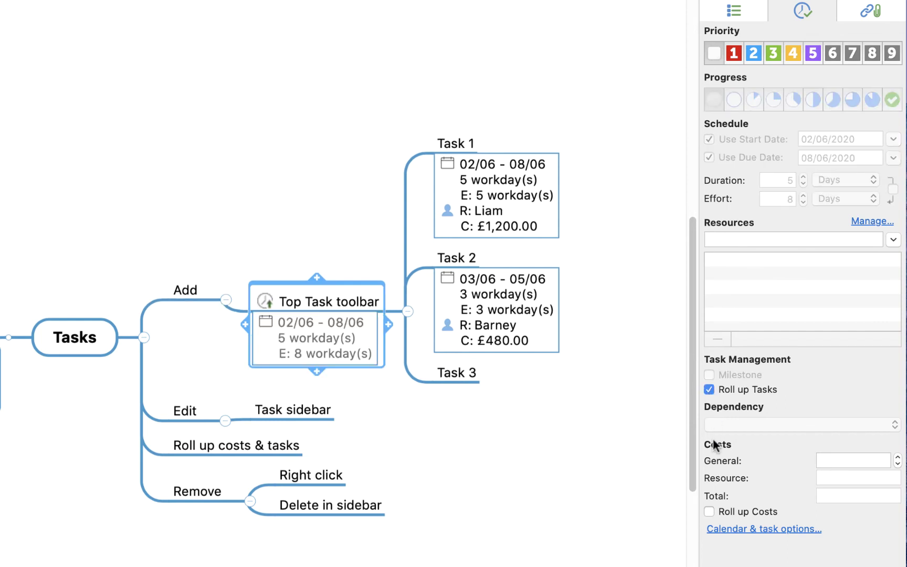
pyautogui.click(708, 515)
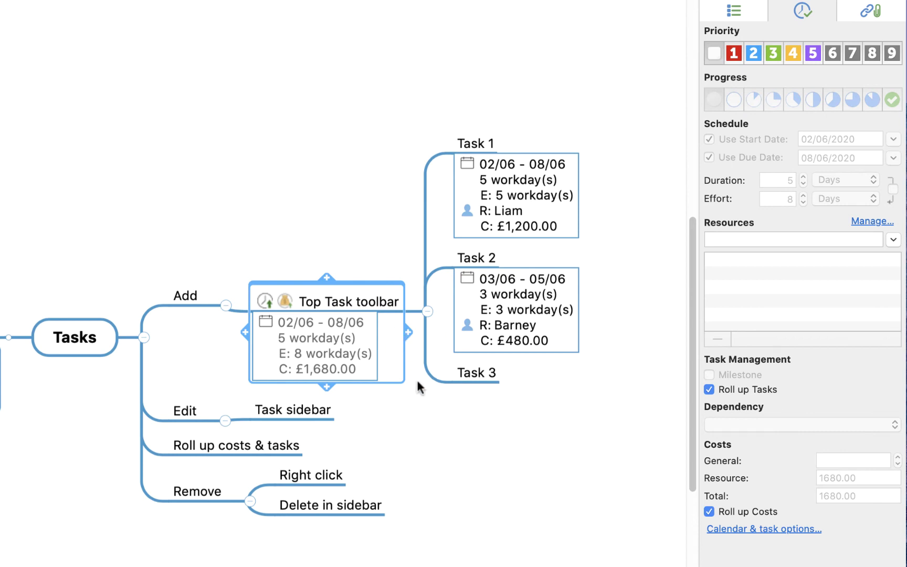
# Mark Task 2 as 25% complete with priority 1
pyautogui.click(568, 336)
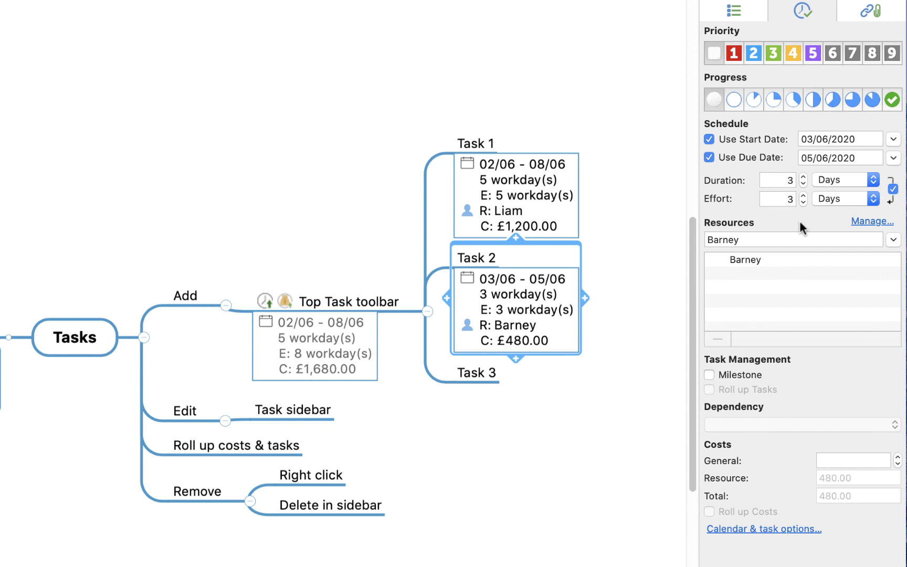
pyautogui.click(772, 99)
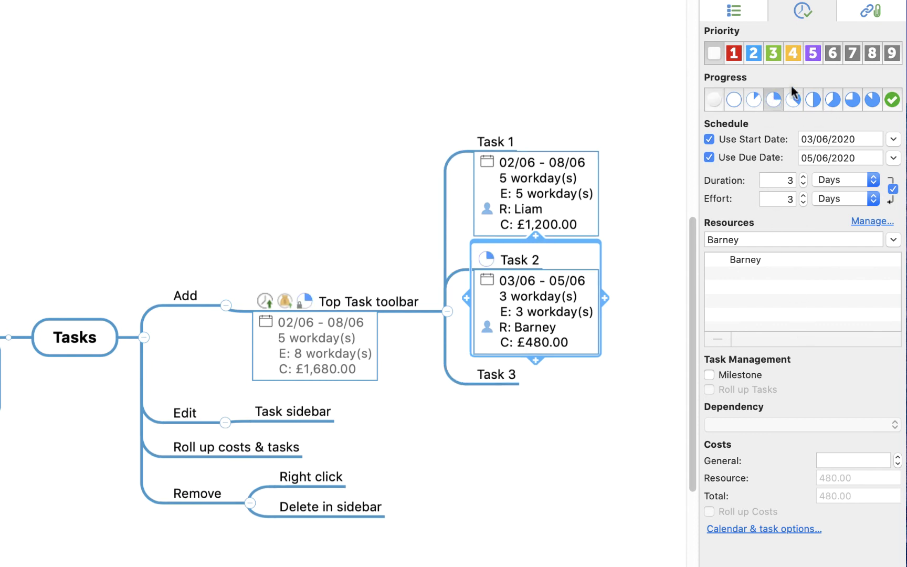
pyautogui.click(734, 53)
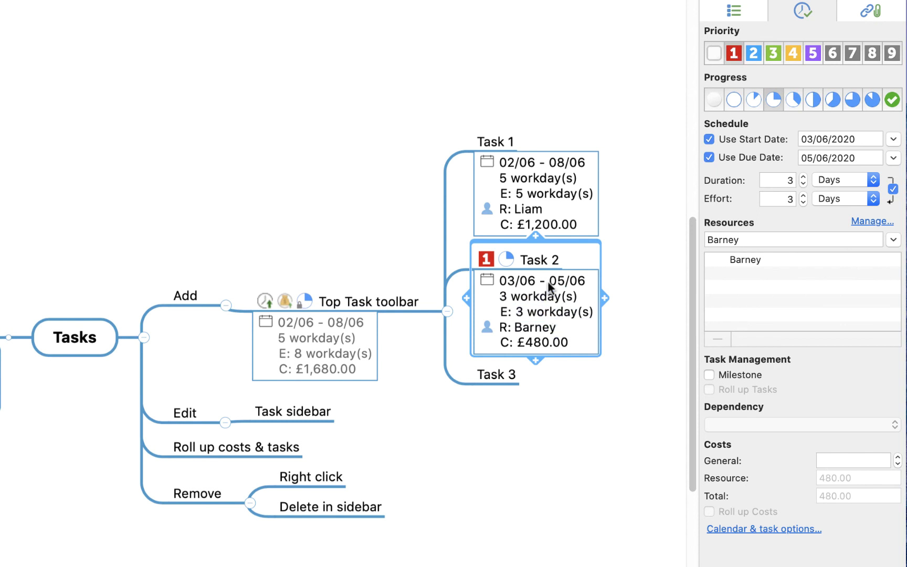
# Remove Task 2's resource and task info, then clear its progress and priority
pyautogui.moveTo(544, 336)
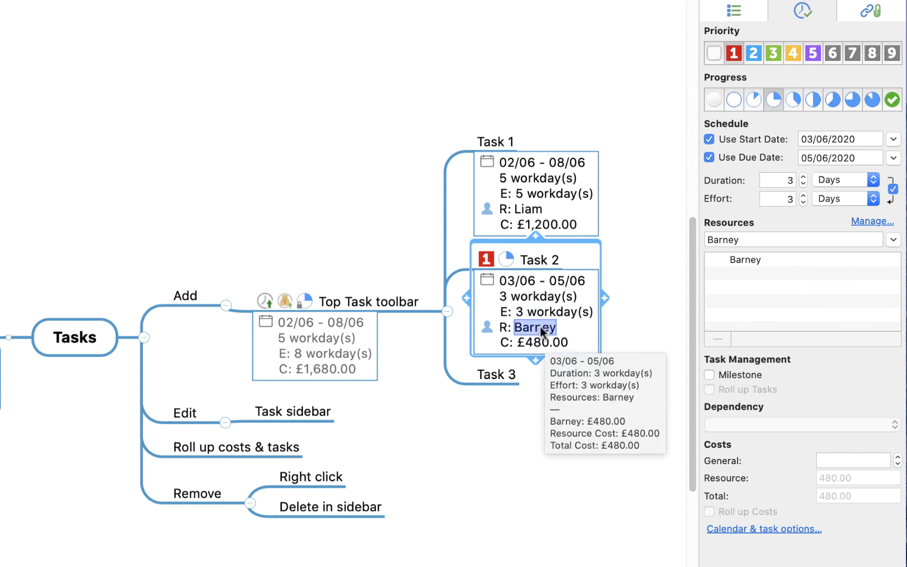
pyautogui.rightClick(540, 327)
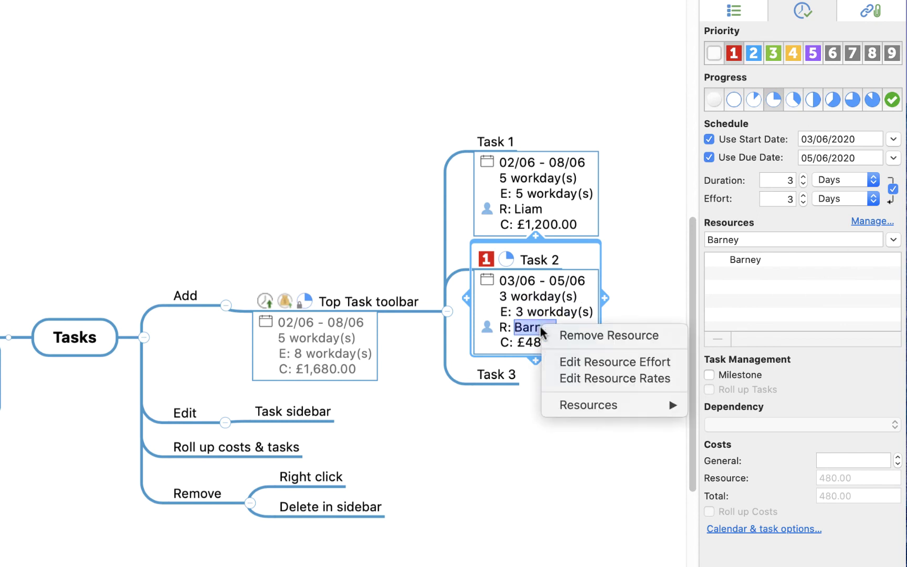
pyautogui.click(575, 335)
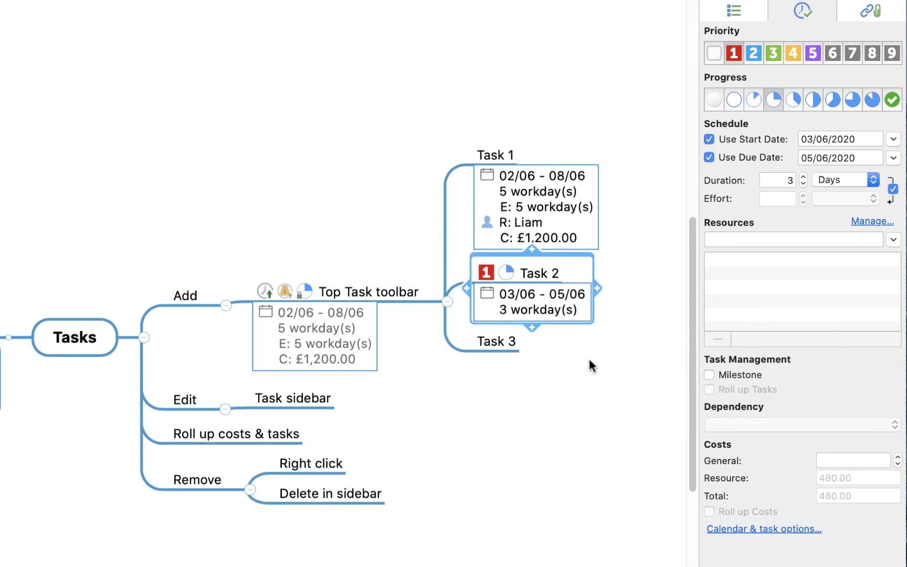
pyautogui.rightClick(588, 315)
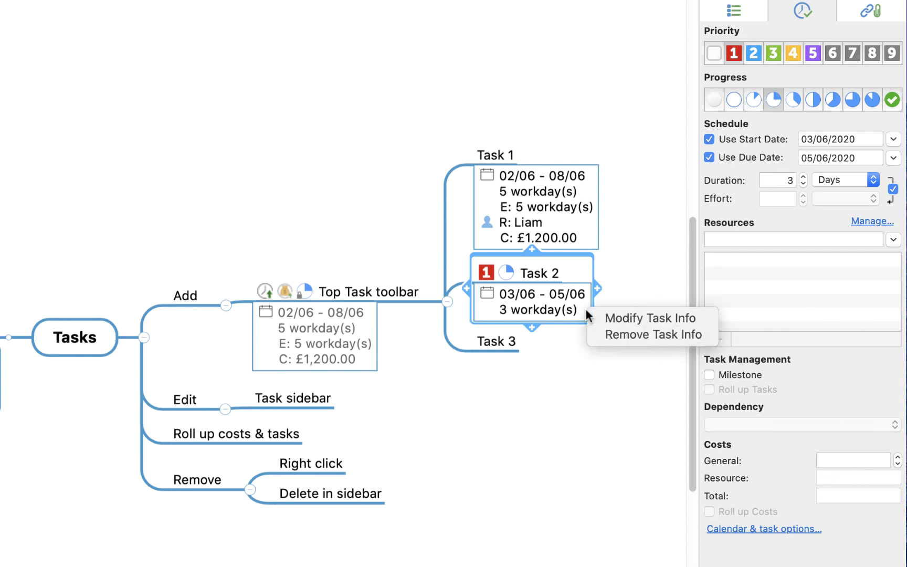
pyautogui.click(630, 334)
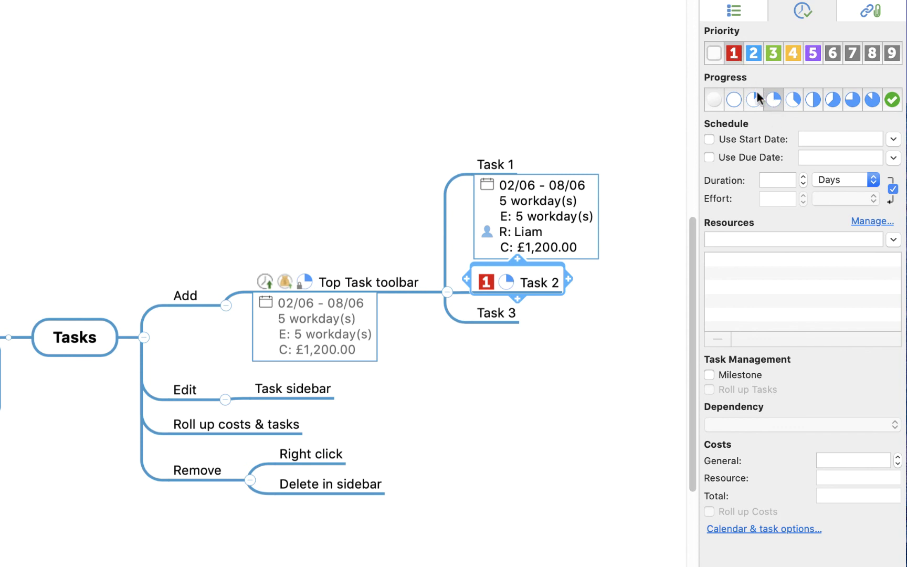
pyautogui.click(713, 100)
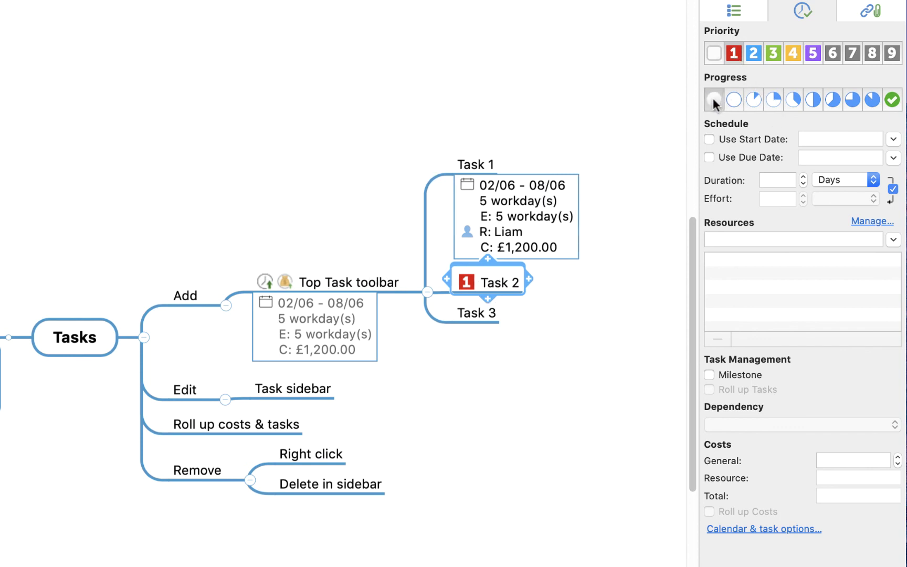
pyautogui.click(715, 55)
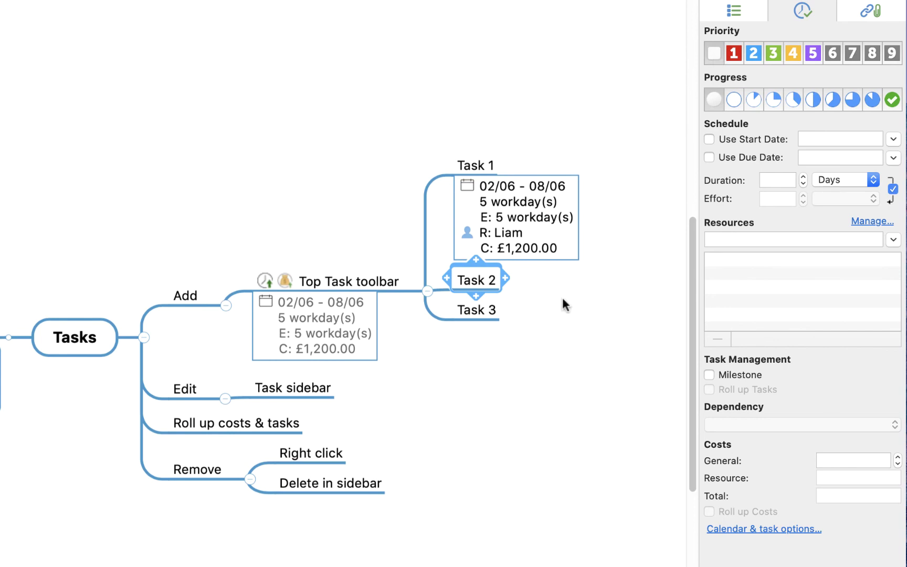